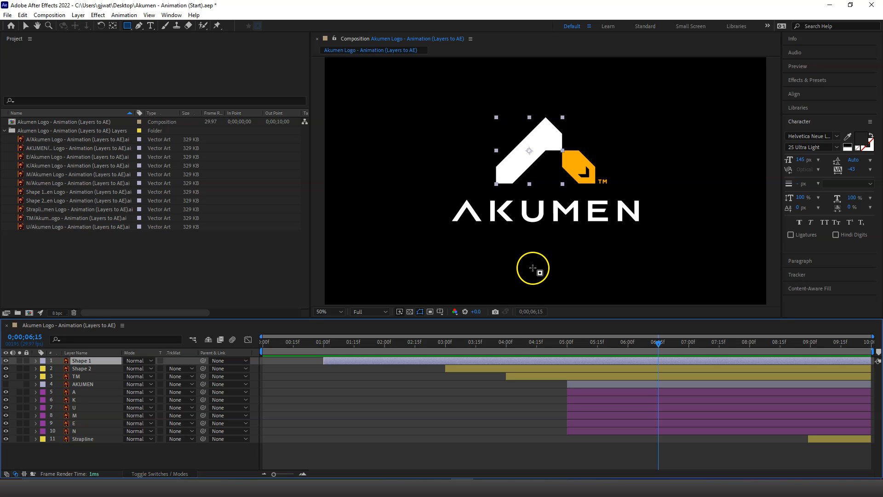
Step: At 0;00;01;00, create a new shape layer and draw a large rectangle covering the logo symbol area
left_click_drag(659, 345, 324, 347)
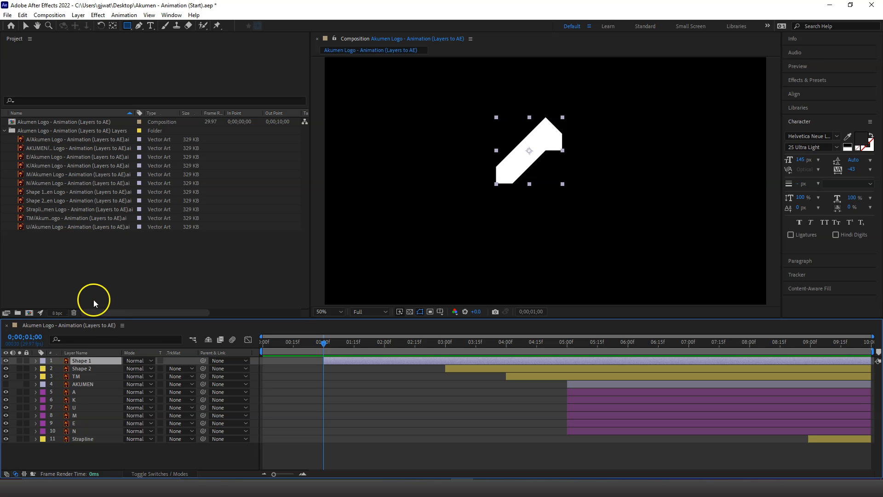
left_click(77, 15)
mouse_move(91, 26)
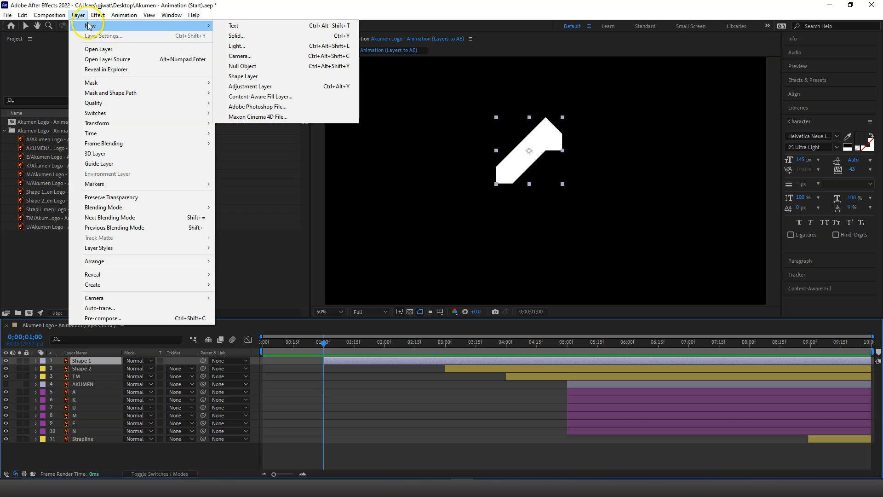
left_click(244, 76)
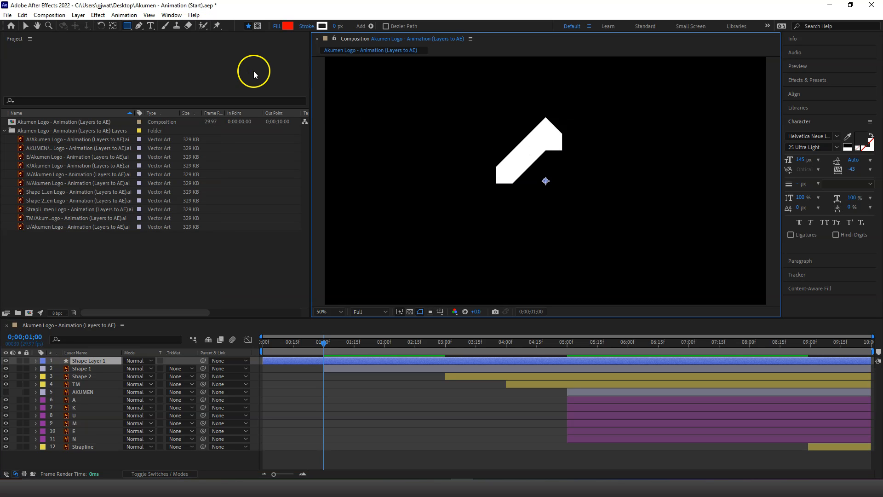
left_click_drag(425, 95, 683, 263)
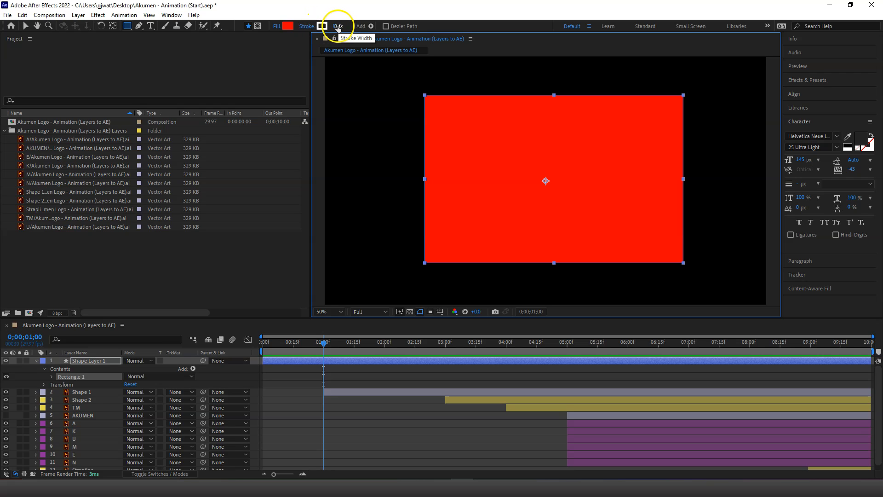
Step: Change the rectangle's fill from red to magenta with a hue of 300°
left_click(288, 27)
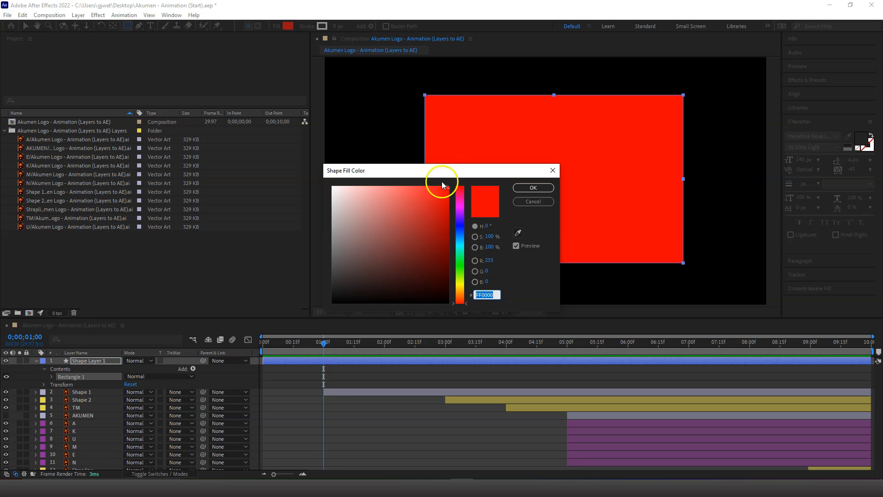
left_click(462, 206)
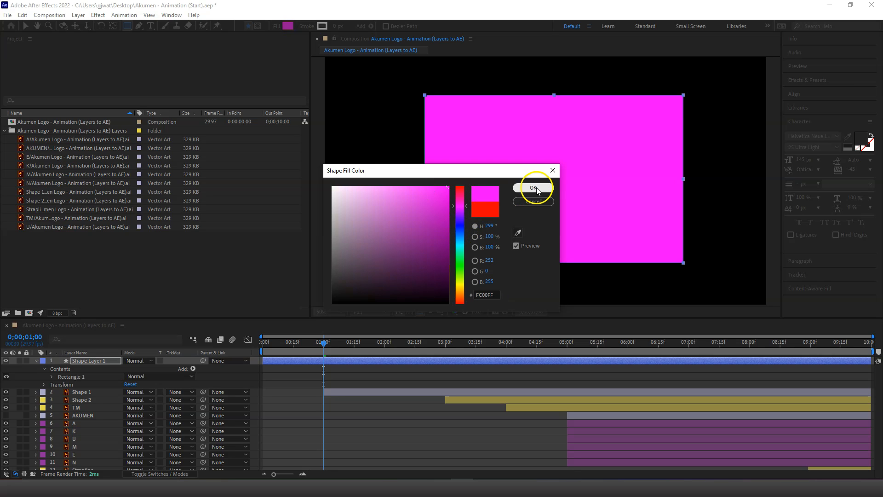
left_click(489, 226)
type("300")
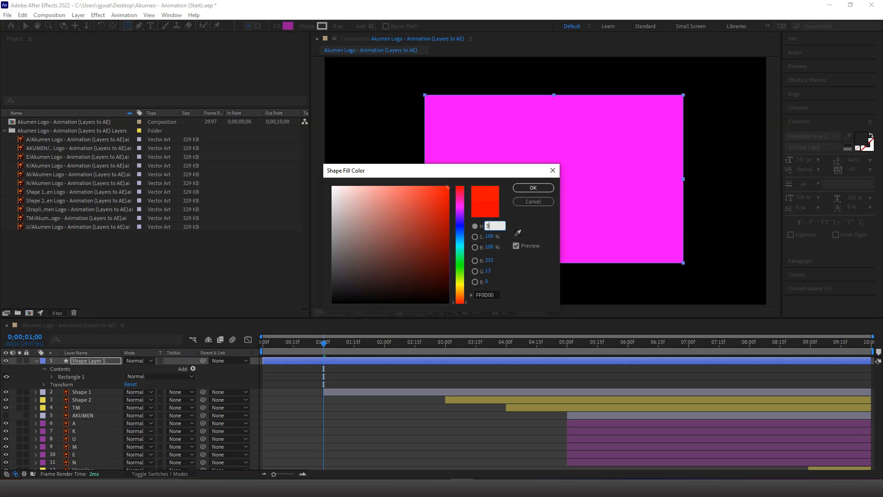
left_click(533, 188)
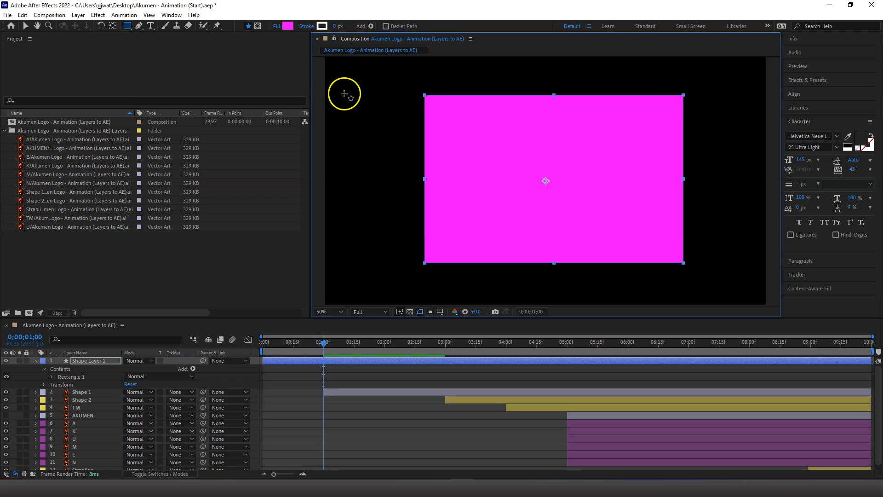
Step: Set the current time to 0;00;04;20 and collapse the new shape layer's properties
left_click_drag(323, 343, 284, 345)
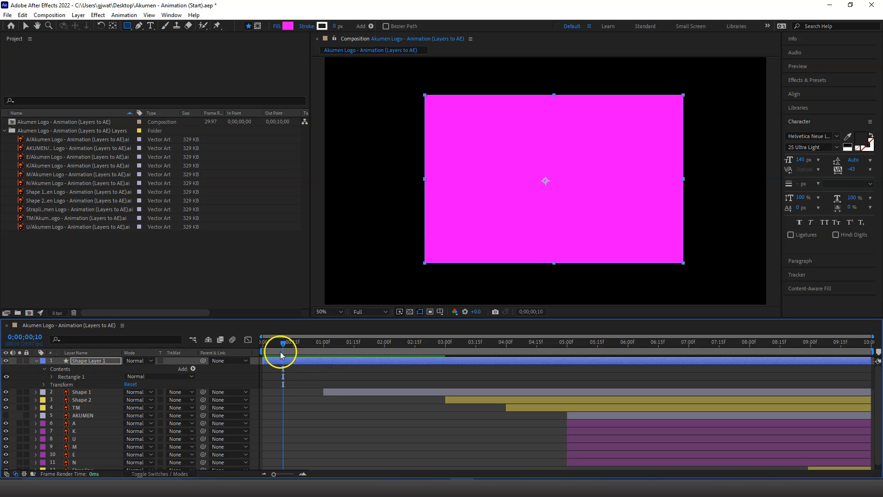
left_click_drag(285, 345, 548, 354)
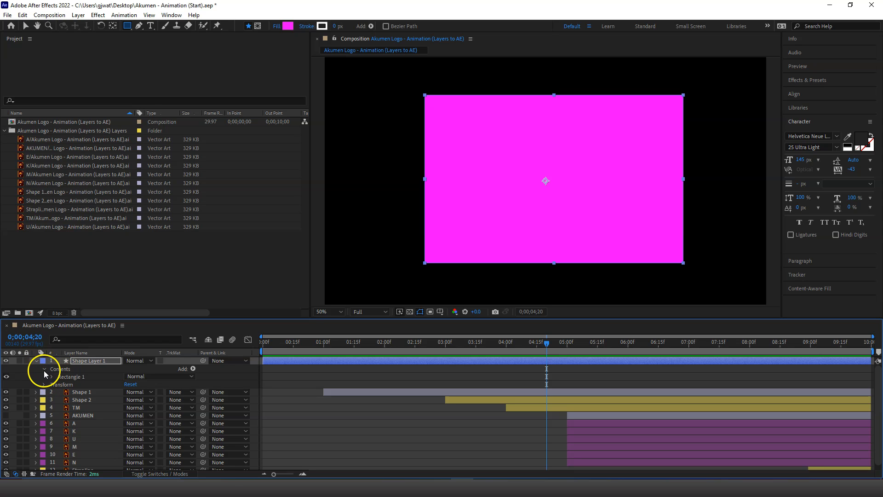
left_click(45, 370)
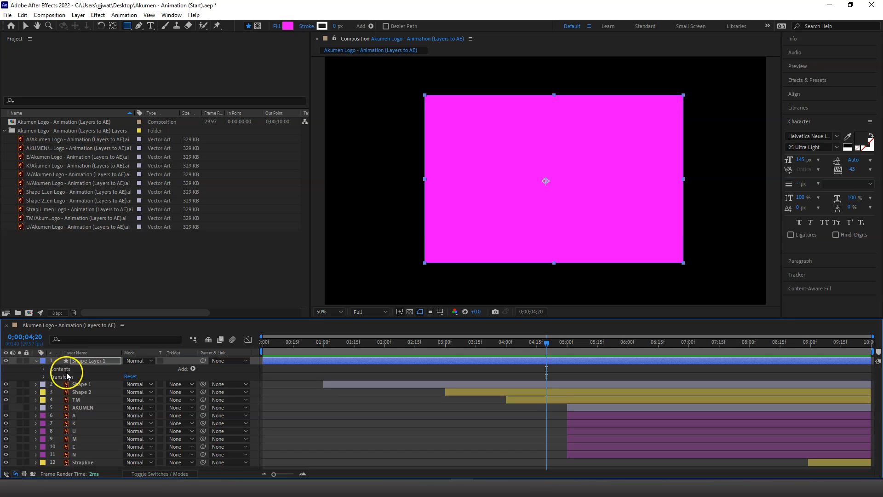
left_click(37, 361)
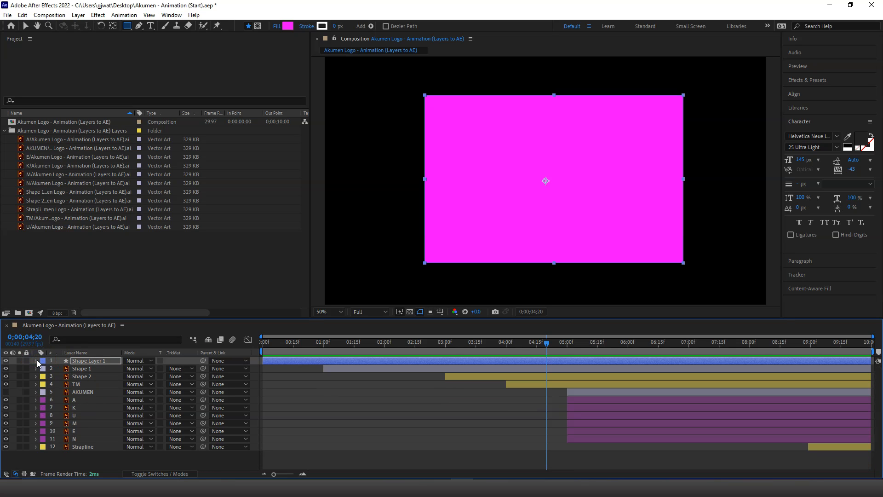
Step: Rename the new shape layer as Mask 1
left_click(105, 362)
right_click(102, 362)
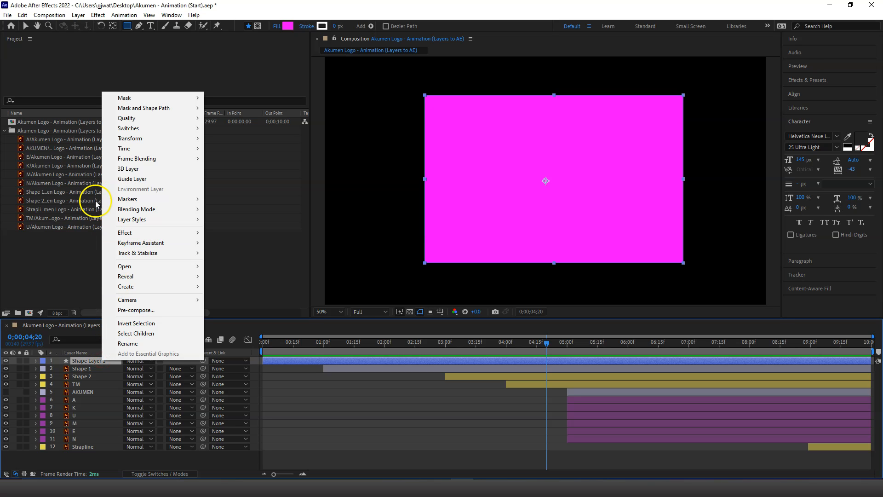
left_click(90, 361)
right_click(95, 361)
left_click(118, 345)
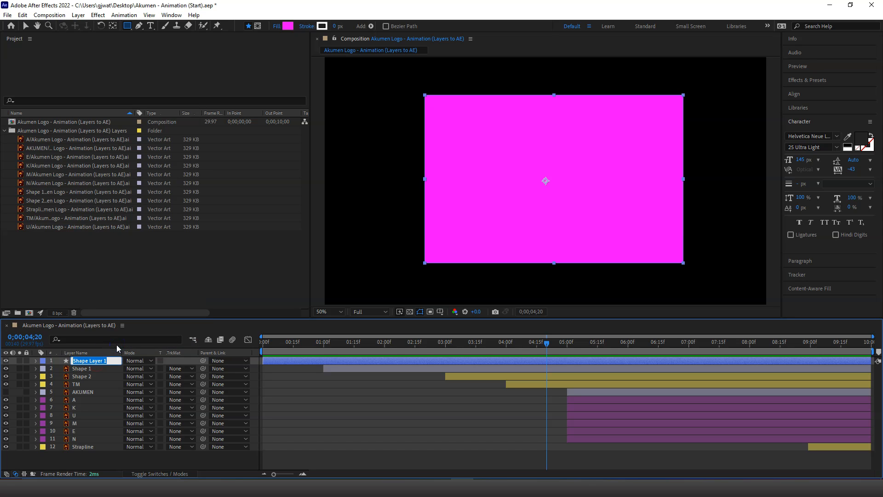
type("Mask")
key("Return")
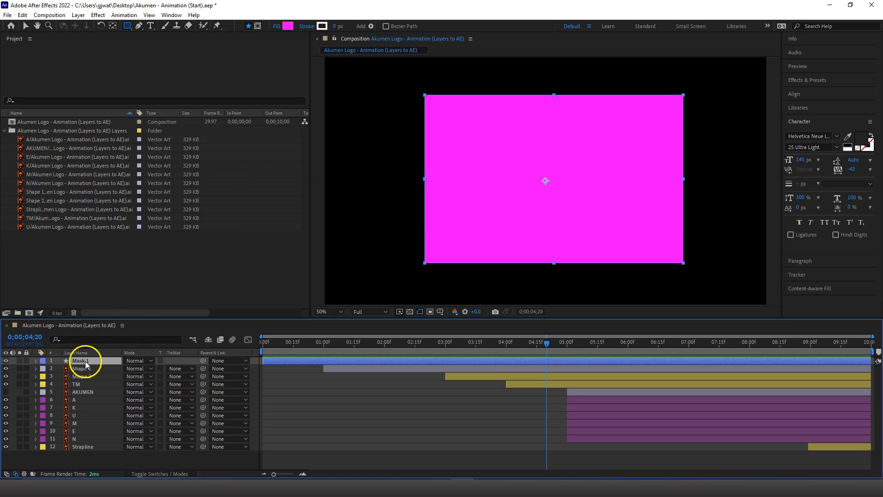
Step: Place Mask 1 below all other layers and shrink its rectangle to fit closely around the logo symbol and TM
left_click_drag(99, 360, 100, 451)
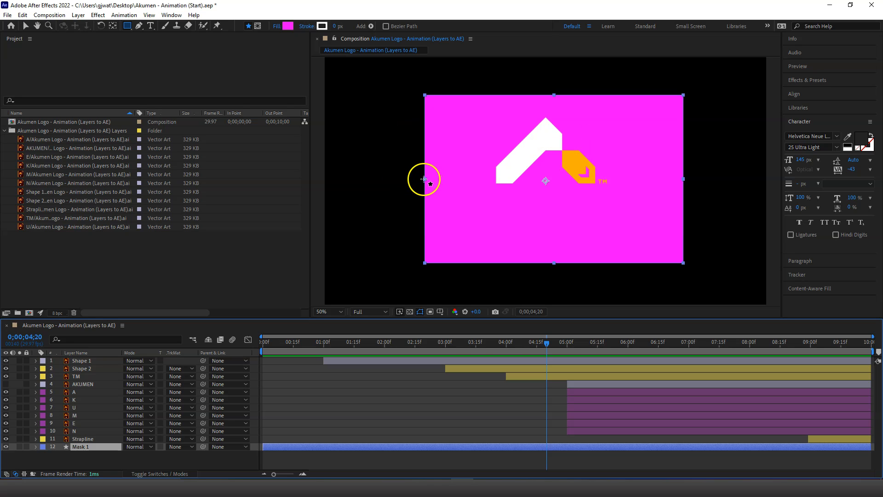
left_click(25, 27)
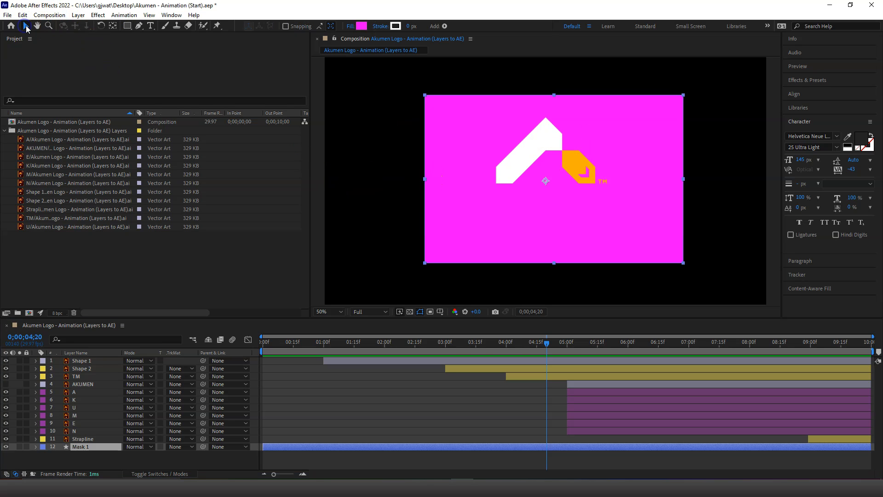
left_click_drag(424, 180, 487, 184)
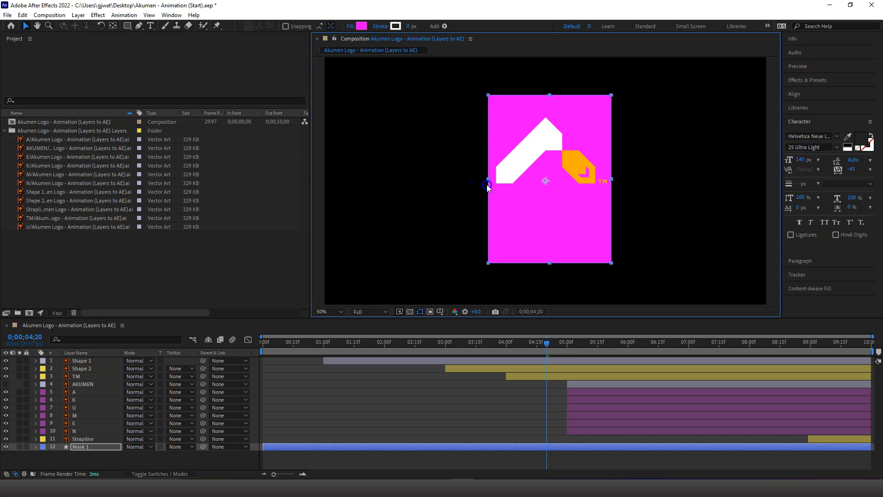
left_click_drag(550, 264, 535, 187)
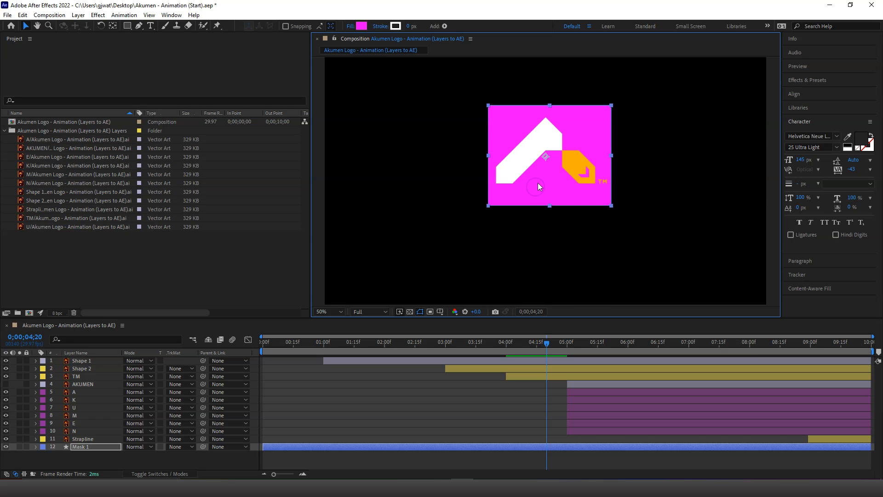
Step: Center Mask 1 horizontally and vertically in the composition, and reposition it upward so it fully covers the logo symbol and TM
left_click(800, 95)
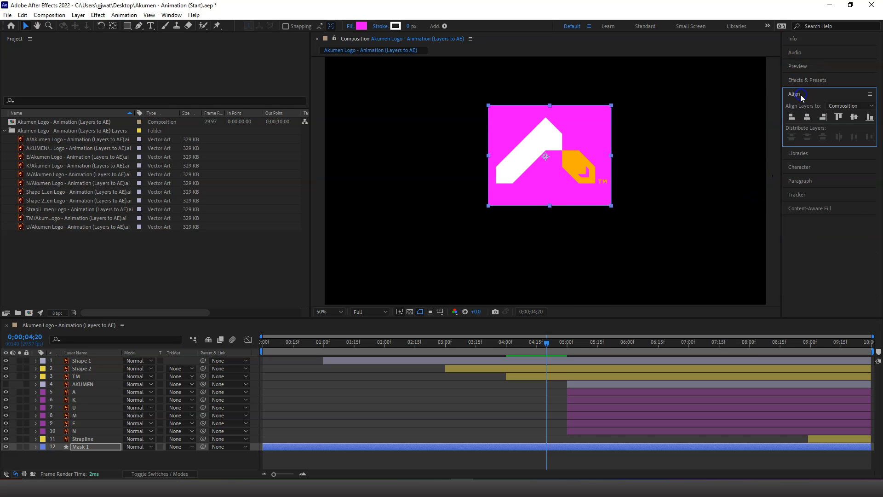
left_click(806, 118)
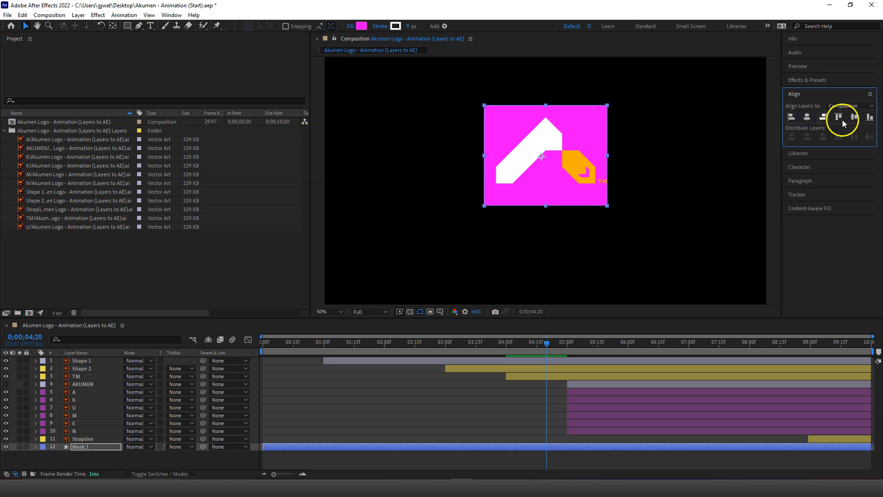
left_click(855, 117)
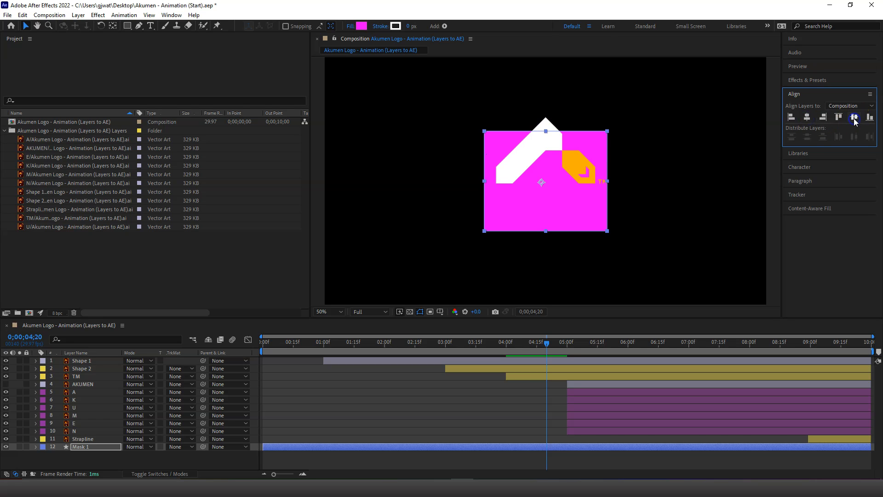
left_click(562, 201)
left_click_drag(562, 201, 561, 186)
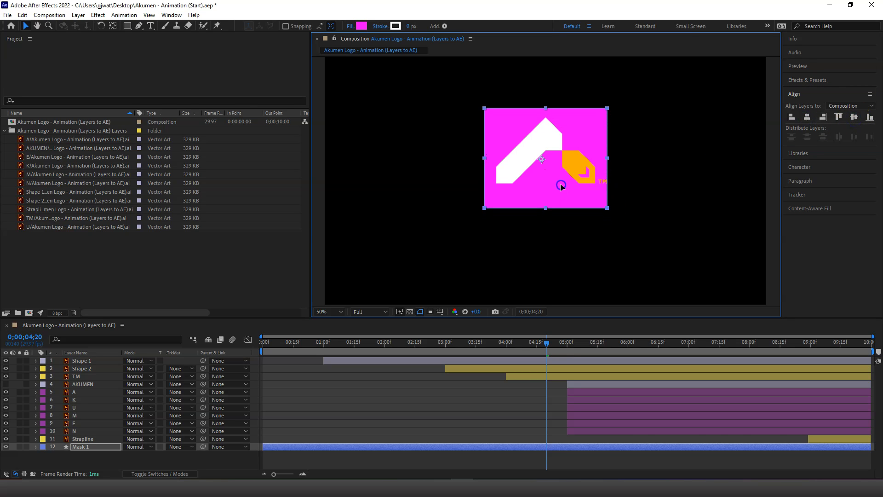
left_click_drag(548, 186, 552, 187)
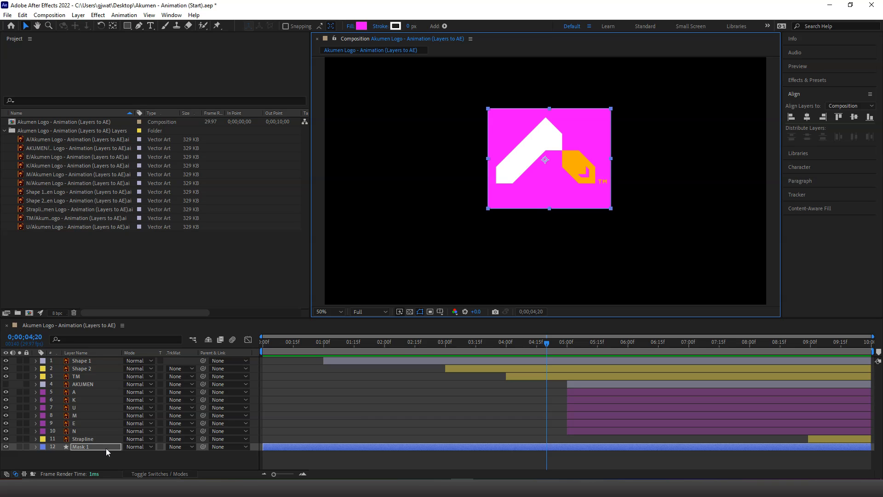
Step: Show only the Position property of Mask 1 and add a Position keyframe at 0;00;04;15
left_click(76, 446)
key("p")
left_click(34, 447)
left_click(34, 448)
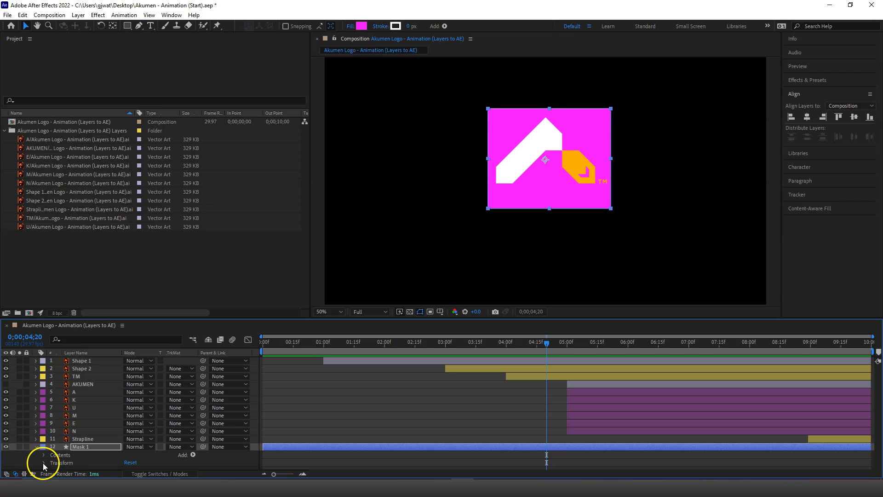
left_click(43, 463)
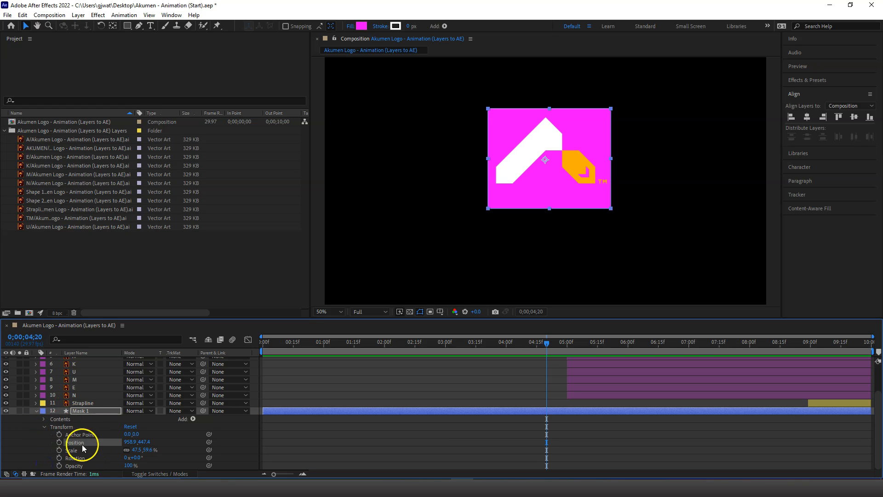
left_click(45, 428)
left_click(36, 446)
key("p")
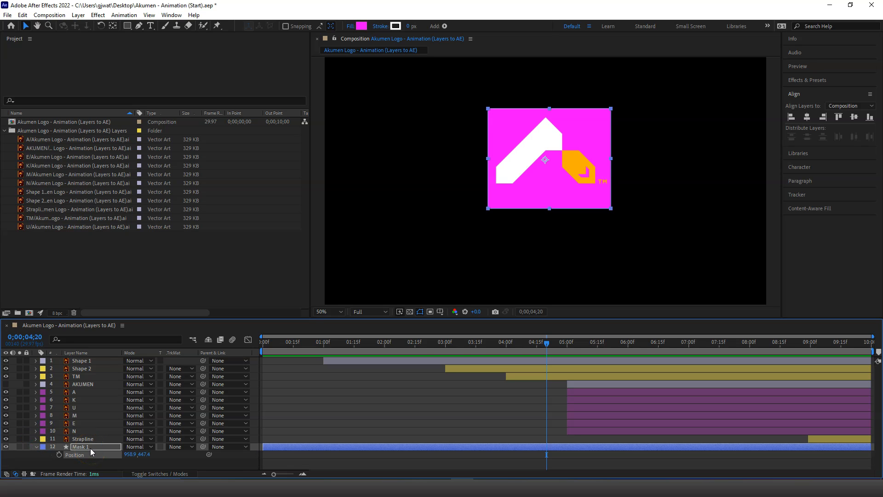
mouse_move(547, 345)
left_mouse_down()
mouse_move(327, 346)
mouse_move(565, 356)
mouse_move(514, 358)
mouse_move(537, 356)
left_mouse_up()
left_click(59, 455)
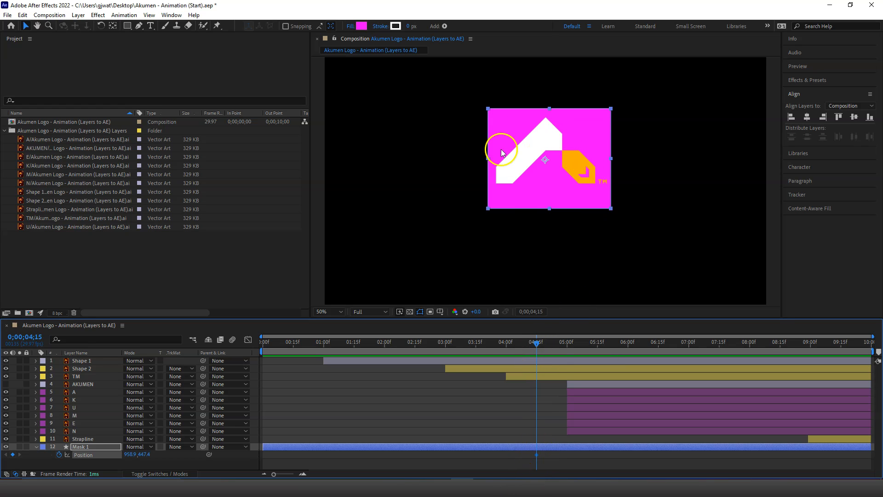
Step: At 0;00;01;00, keyframe Mask 1's X position at 456 so the rectangle sits just left of Shape 1
left_click_drag(536, 343, 321, 360)
key("Page_Down")
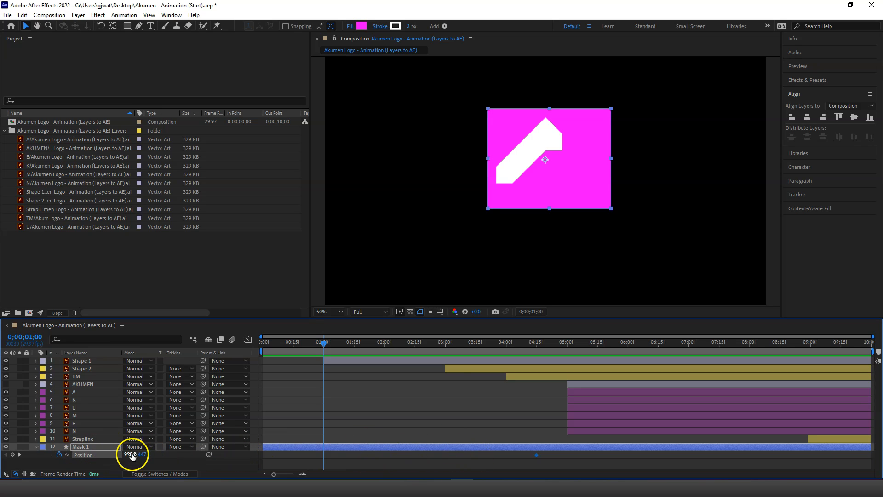
left_click_drag(132, 454, 0, 454)
left_click_drag(133, 455, 47, 457)
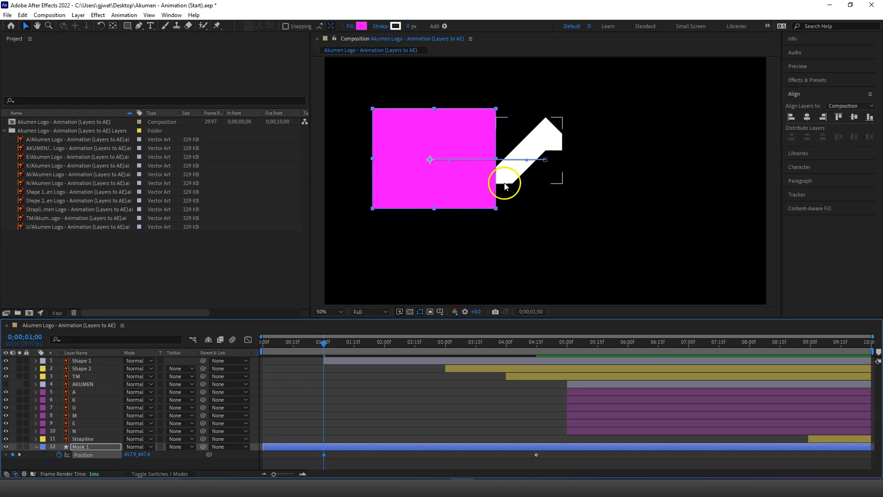
left_click(132, 454)
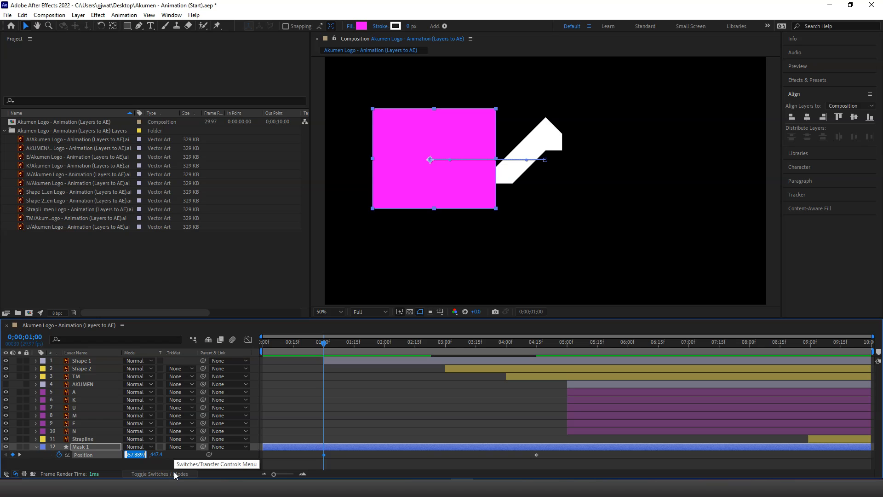
type("456")
key("Return")
left_click(201, 470)
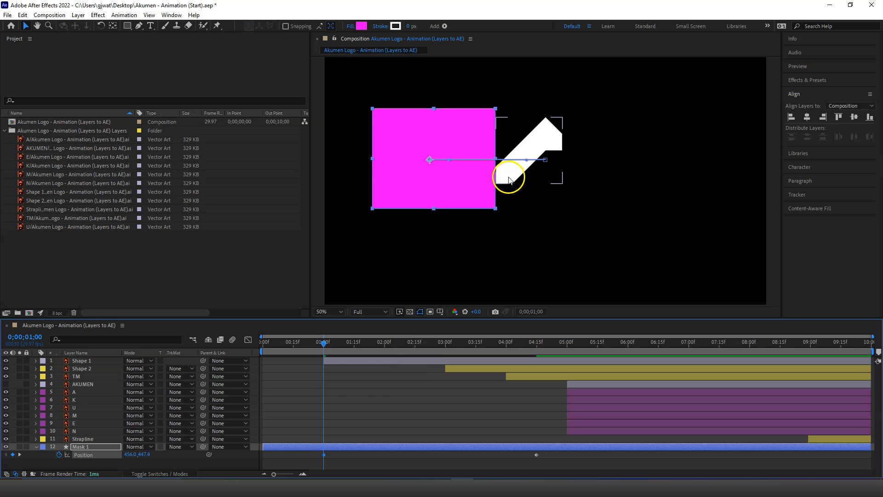
Step: Preview the mask's movement from the start of the composition, and collapse the Mask 1 properties
left_click_drag(324, 344, 232, 366)
key("space")
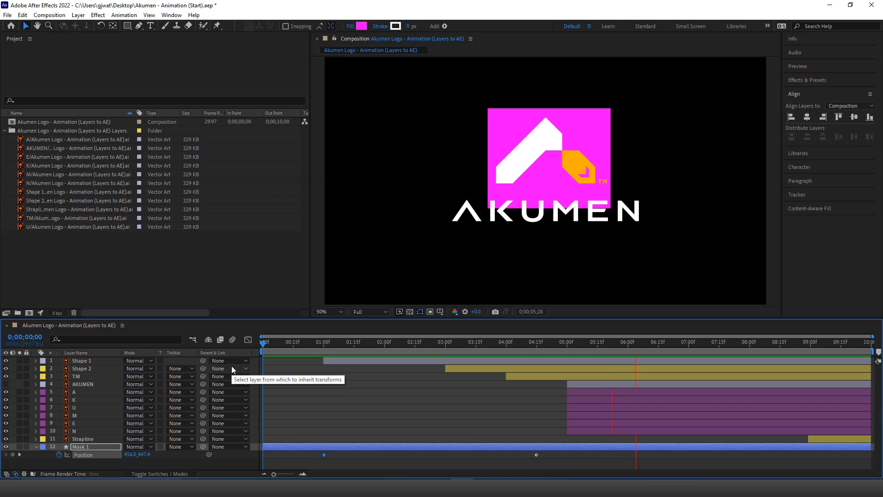
key("space")
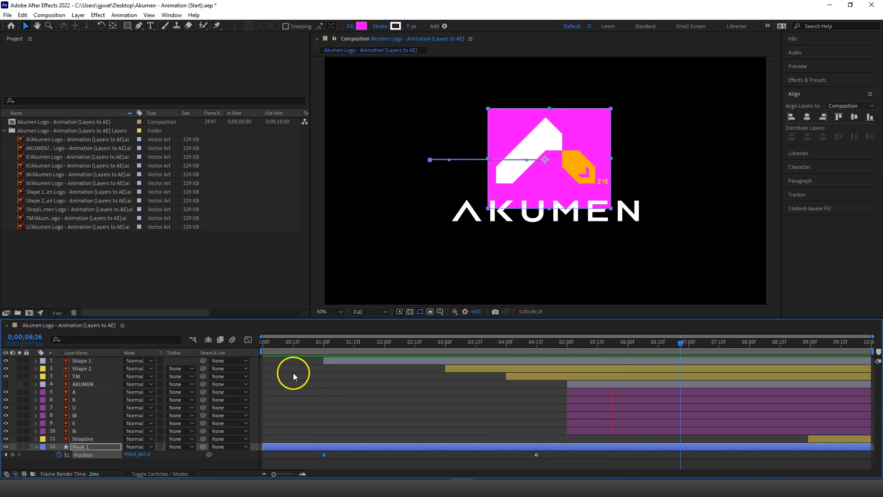
left_click(37, 446)
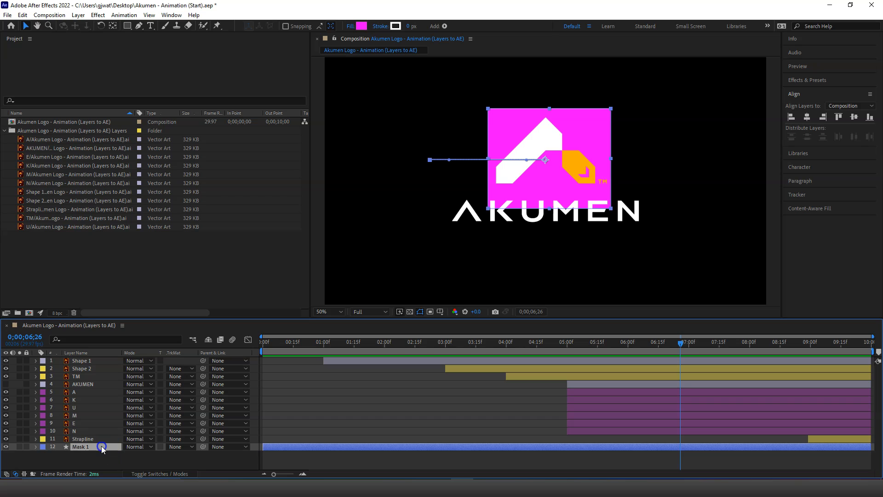
Step: Move the Mask 1 layer directly above Shape 1 in the layer stack and set its label colour to Fuchsia
left_click_drag(102, 449, 104, 361)
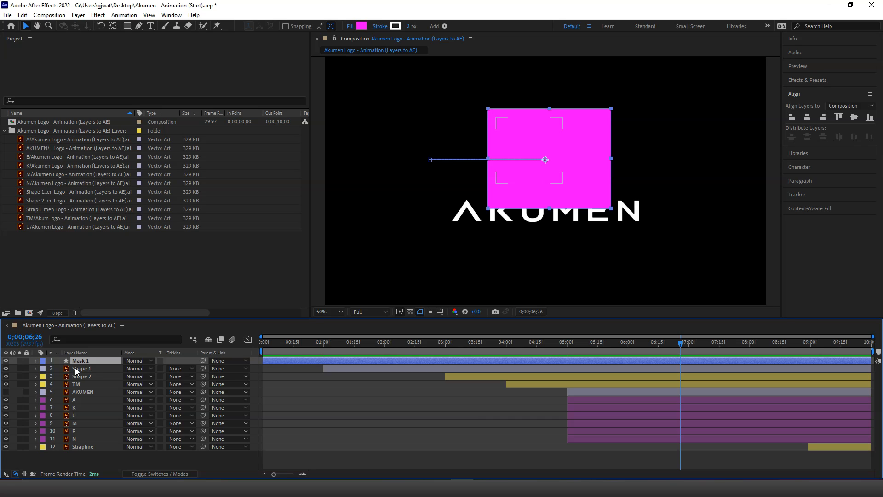
left_click(78, 360)
left_click(97, 359)
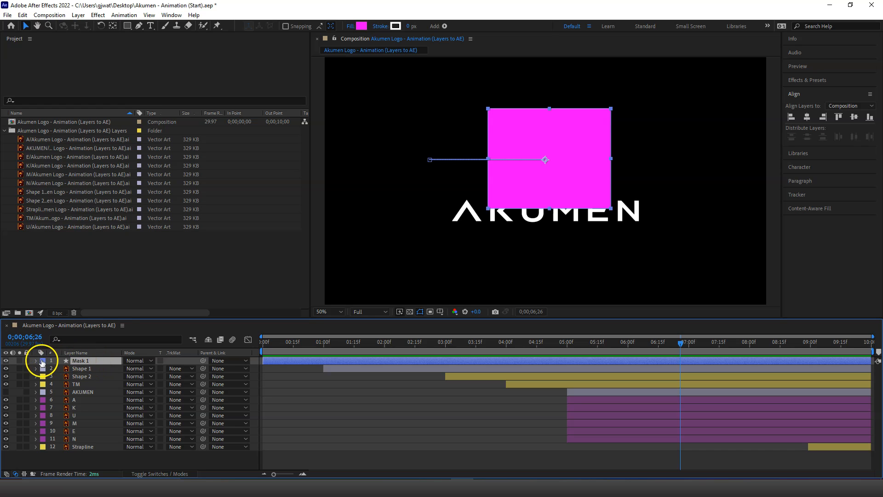
left_click(43, 360)
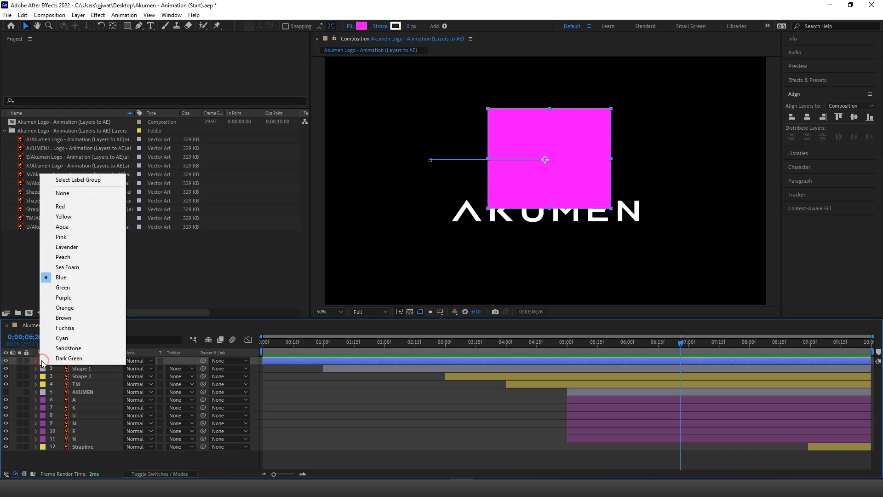
left_click(73, 327)
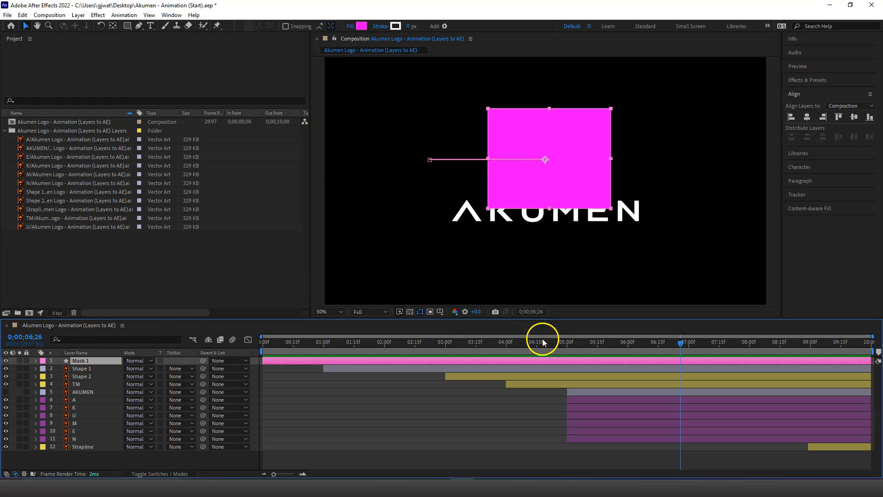
Step: Set Shape 1's track matte to Alpha Matte "Mask 1", with the current time just after Shape 1 starts
left_click_drag(682, 341, 327, 341)
left_click(347, 368)
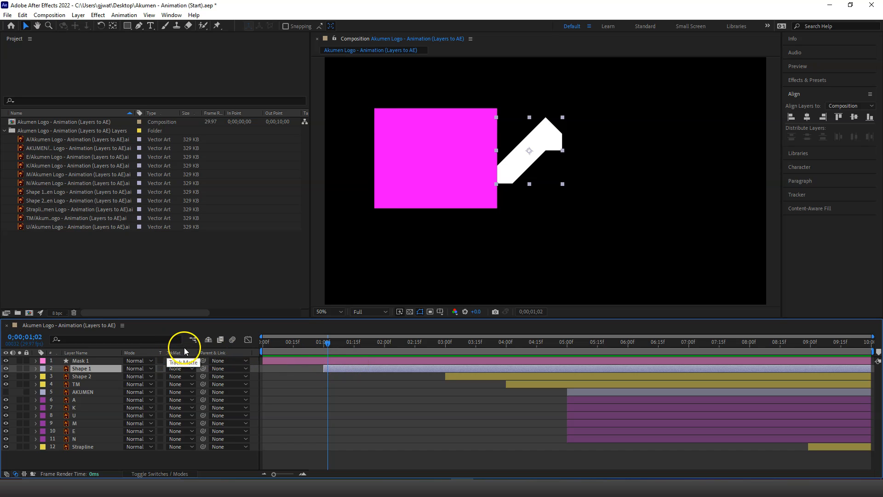
left_click(16, 476)
left_click(16, 475)
left_click(190, 358)
left_click(192, 368)
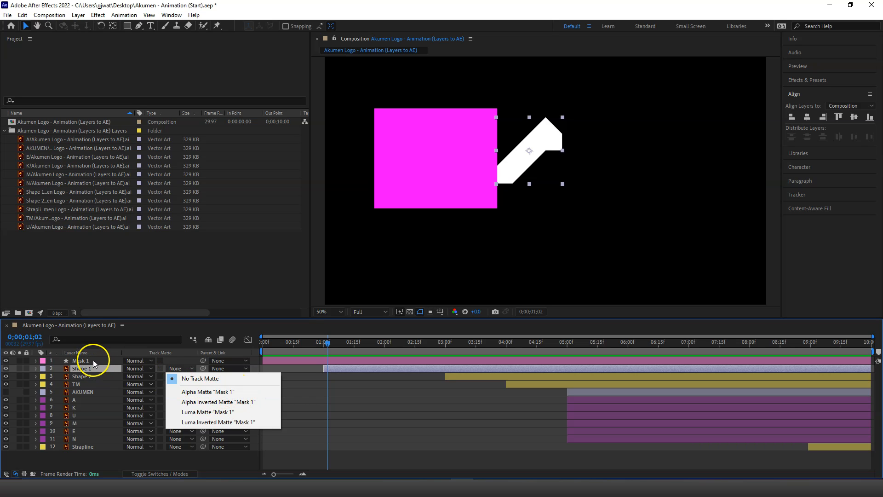
left_click(233, 393)
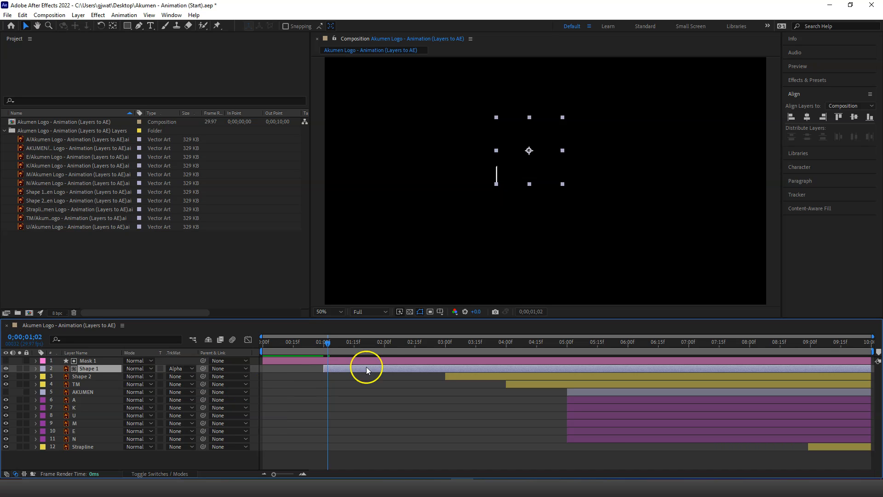
Step: Scrub to 0;00;03;24 to check Shape 1's reveal, and examine the track matte options available for Shape 2
left_click_drag(326, 341, 489, 355)
left_click(190, 377)
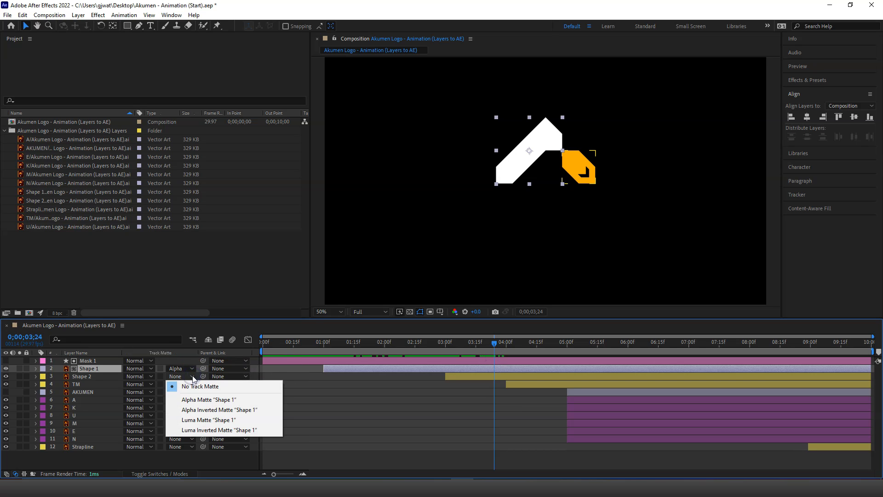
left_click(223, 400)
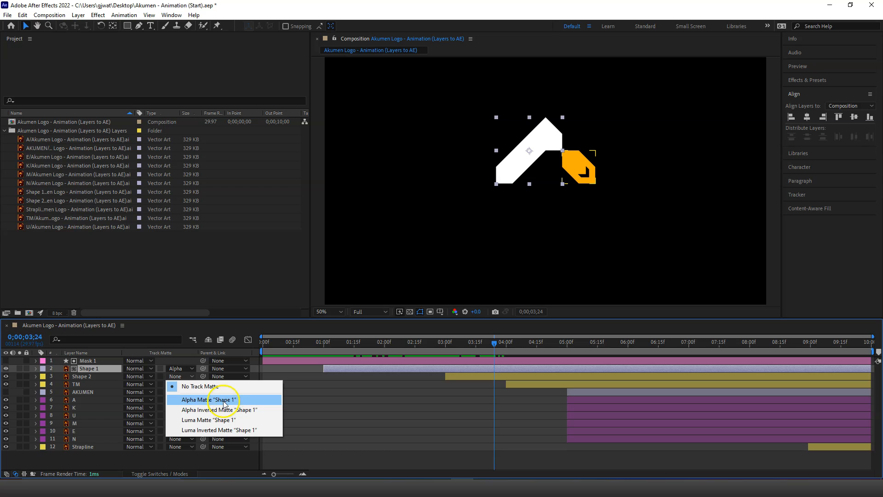
left_click(108, 368)
left_click(118, 365)
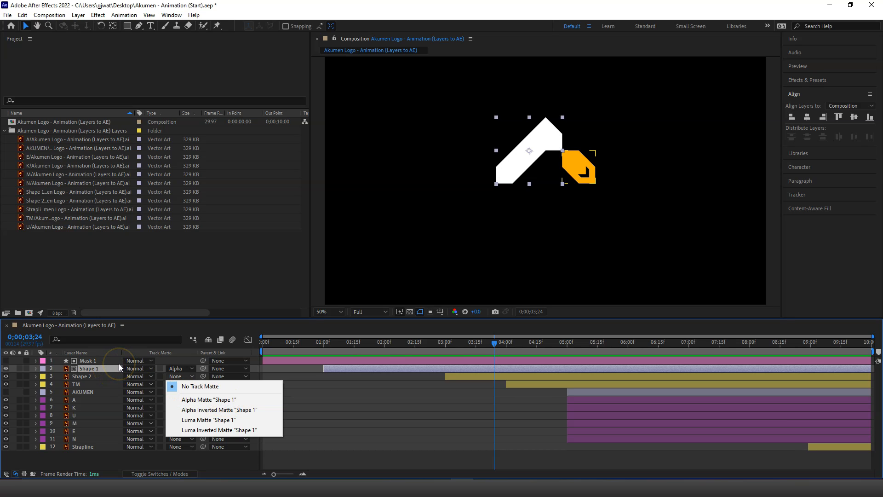
left_click(297, 388)
Step: Copy the Mask 1 layer and paste the duplicate directly above Shape 2
left_click(272, 358)
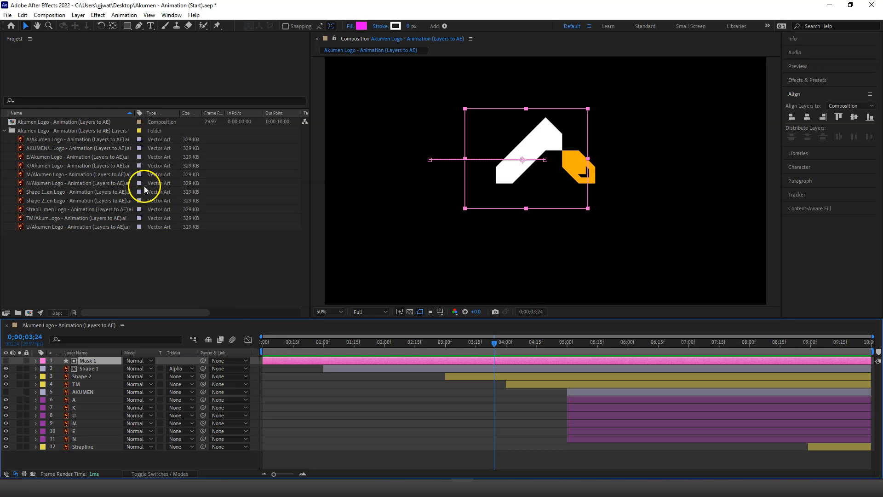
left_click(22, 15)
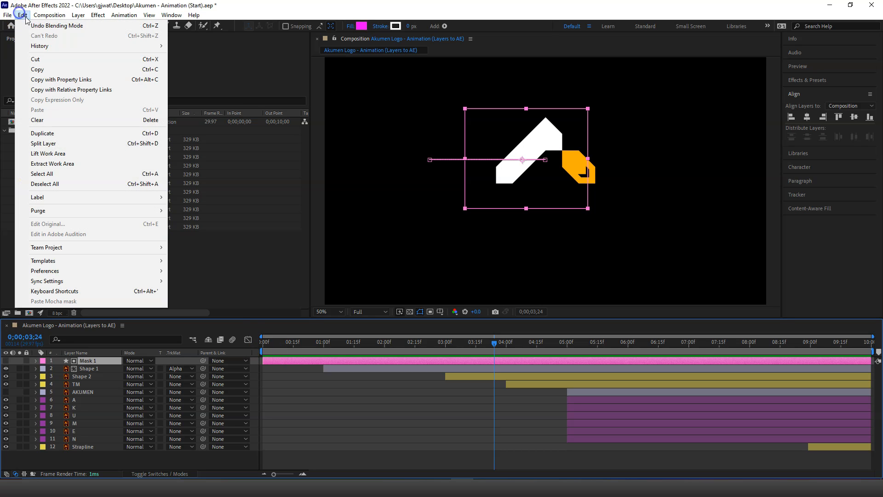
left_click(46, 69)
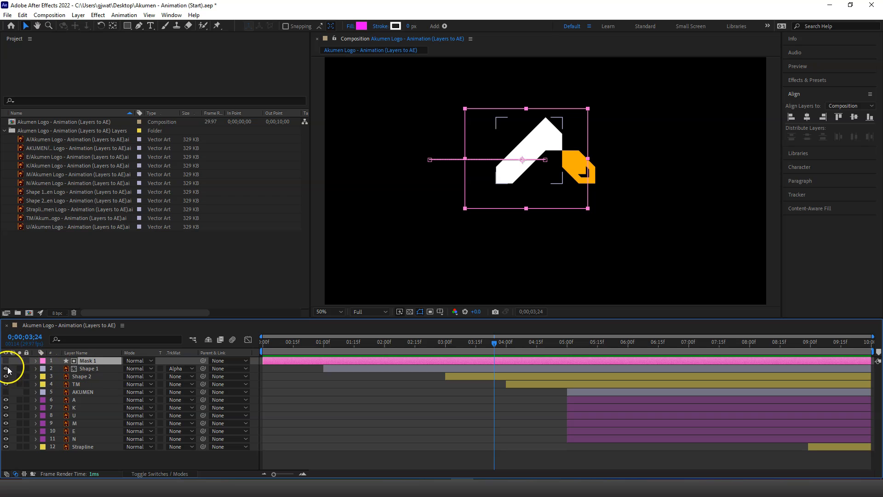
left_click(91, 376)
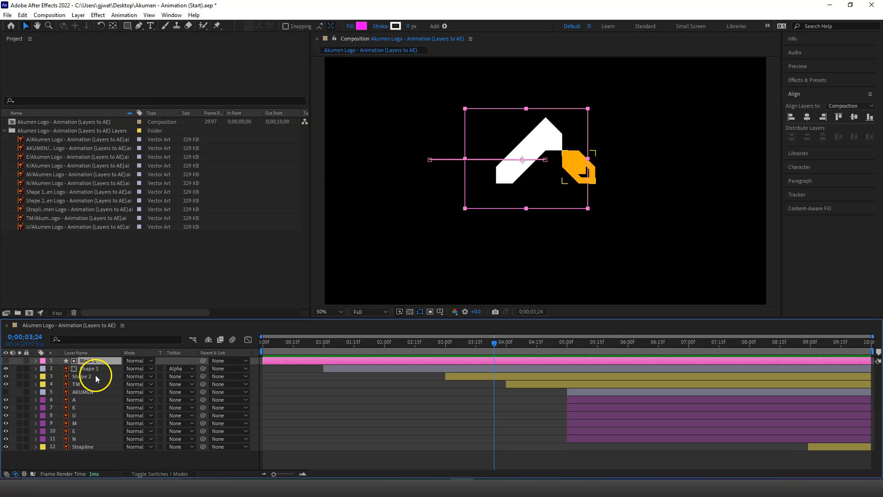
left_click(95, 377)
left_click(89, 360)
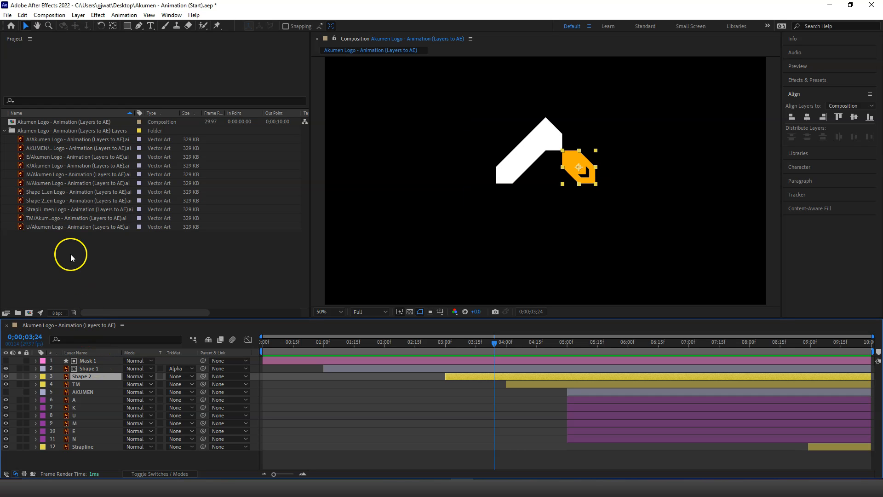
left_click(24, 17)
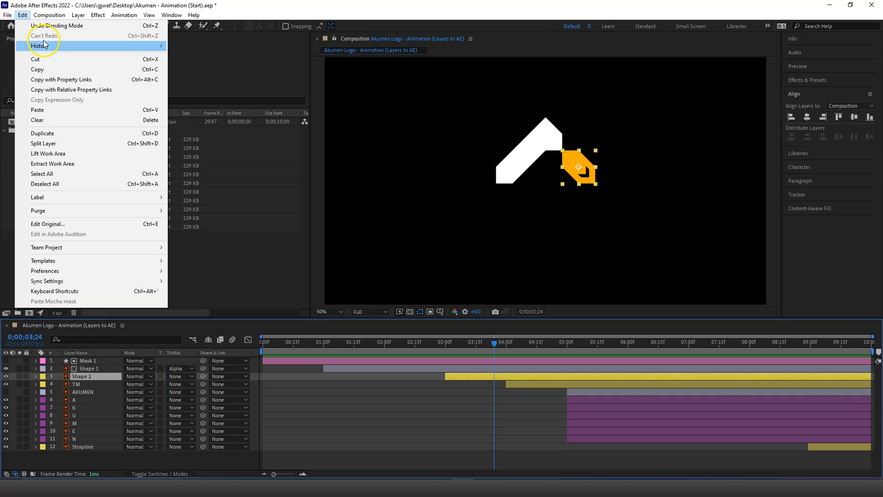
left_click(61, 110)
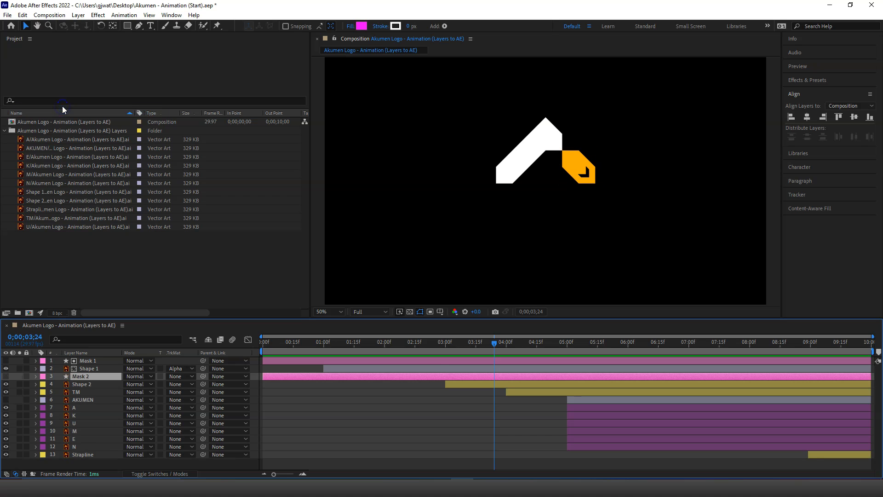
right_click(84, 378)
left_click(91, 386)
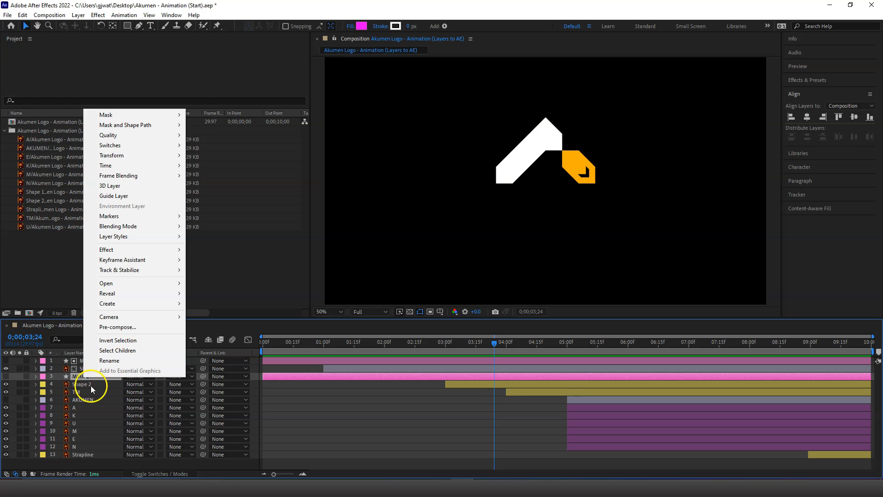
left_click(88, 378)
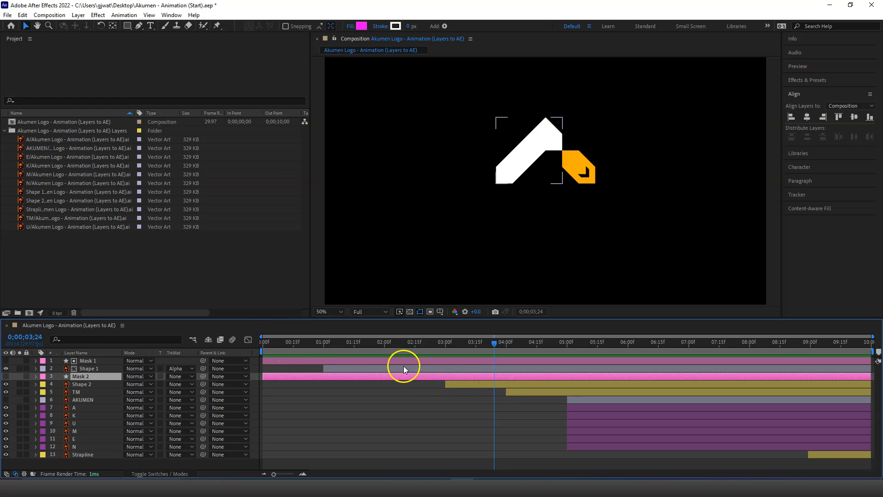
Step: Set Shape 2's track matte to Alpha Matte "Mask 2" and scrub to 0;00;04;00 to check its reveal
left_click(95, 384)
left_click(184, 384)
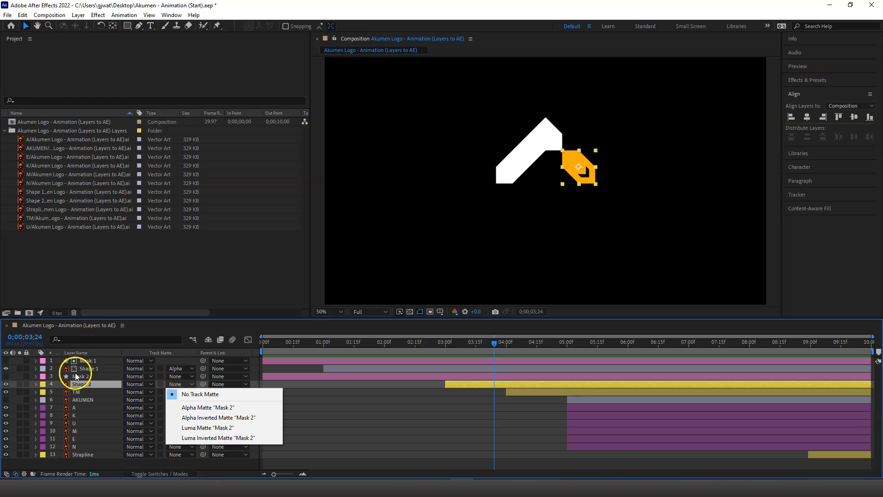
left_click(242, 408)
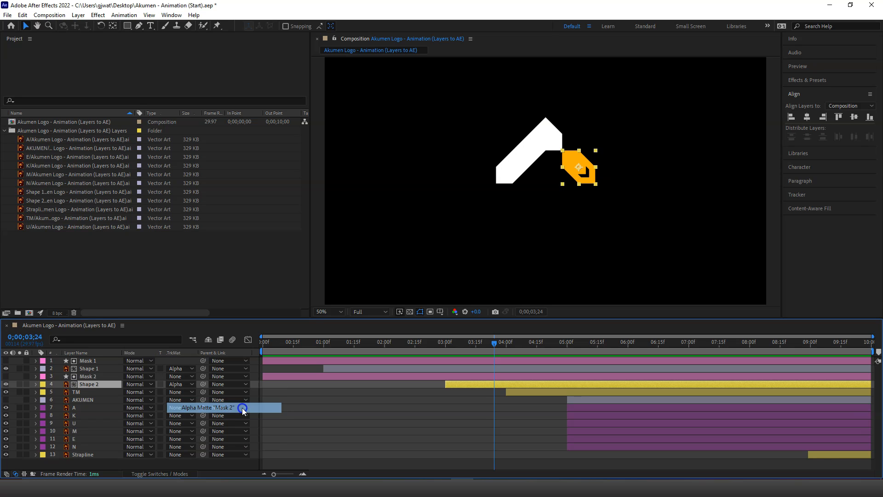
left_click(92, 383)
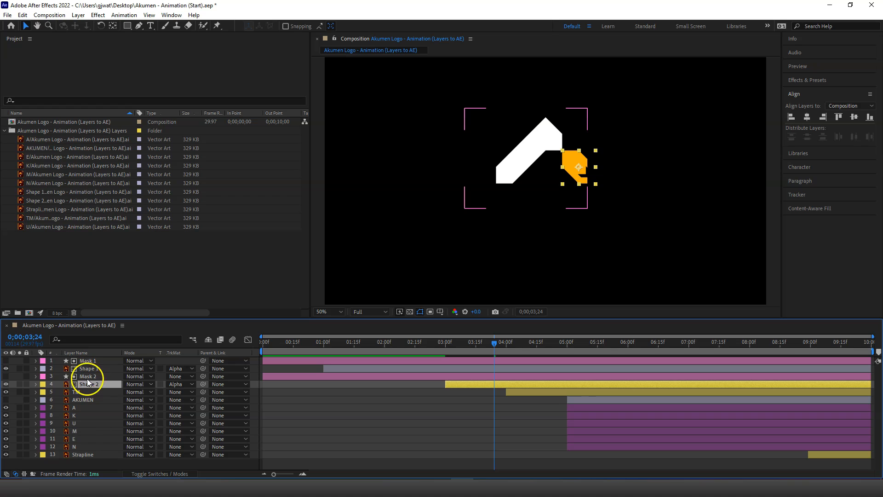
left_click(7, 376)
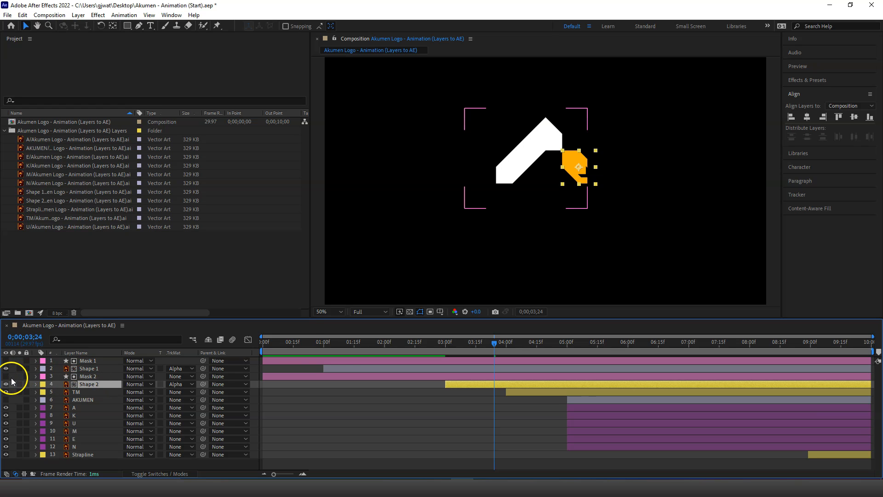
mouse_move(494, 341)
left_mouse_down()
mouse_move(289, 346)
mouse_move(546, 359)
mouse_move(506, 360)
left_mouse_up()
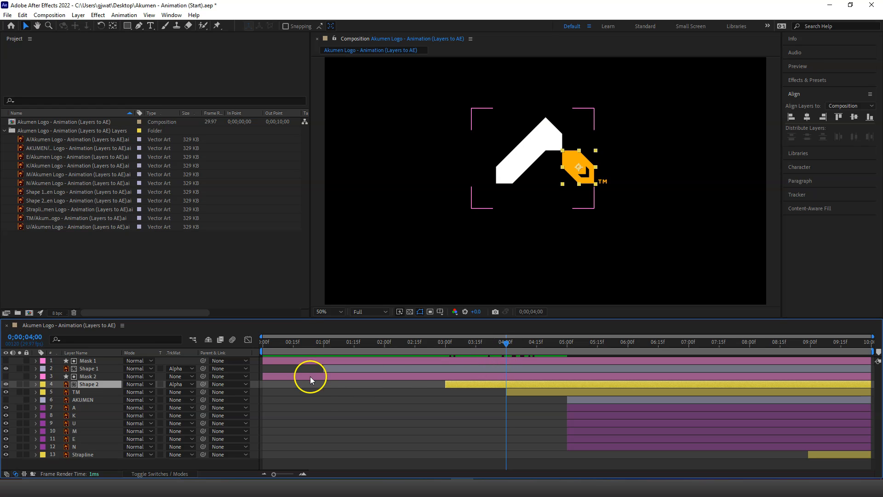
Step: Paste another copy of the mask layer directly above the TM layer
left_click(87, 393)
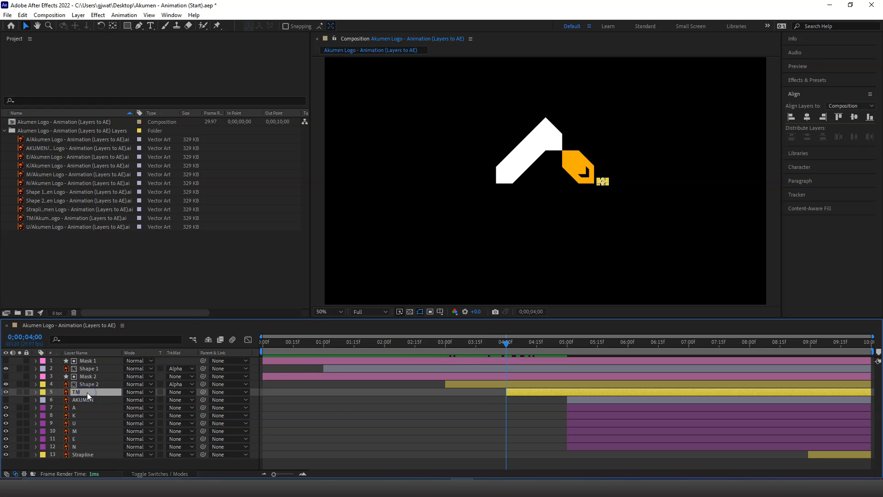
right_click(87, 393)
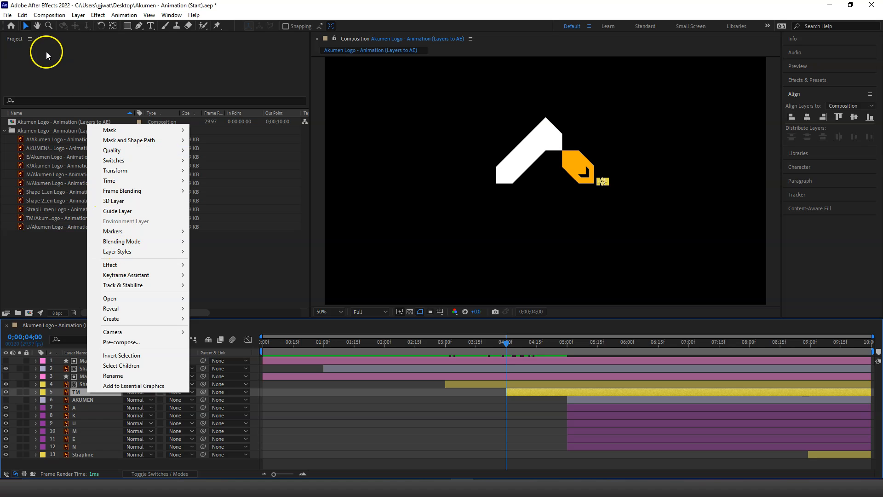
left_click(22, 15)
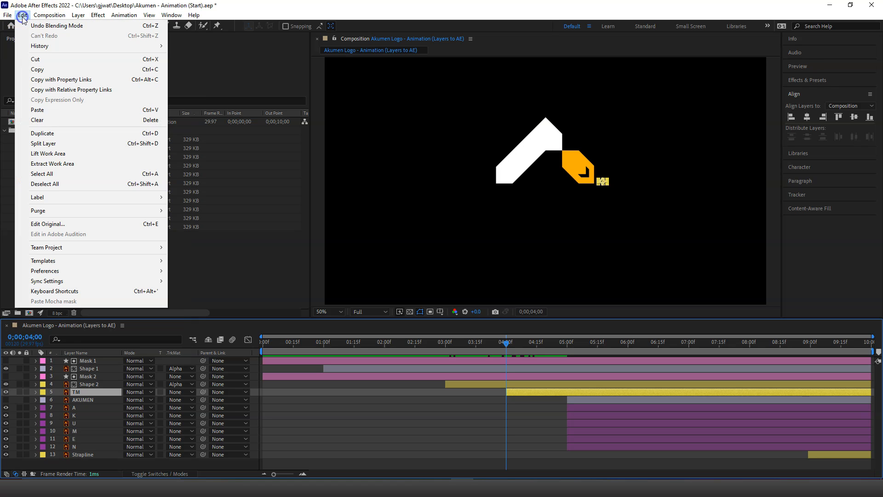
left_click(73, 109)
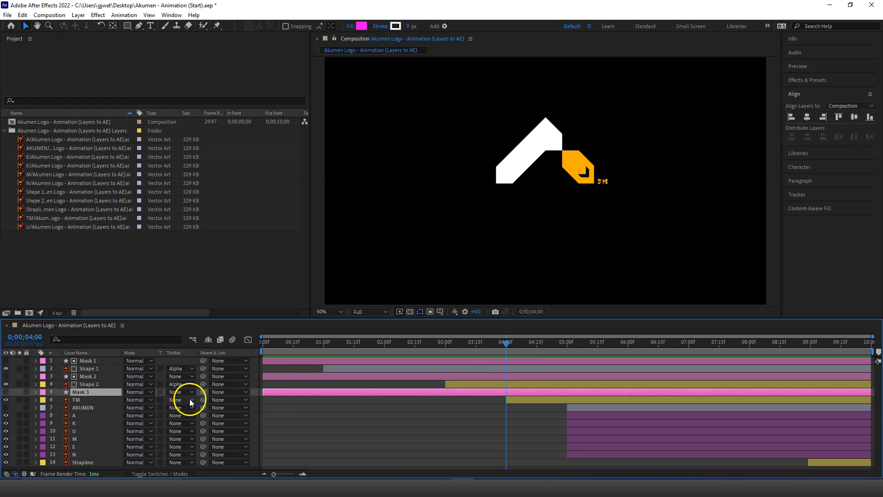
Step: Set the TM layer's track matte to Alpha Matte "Mask 3"
left_click(102, 398)
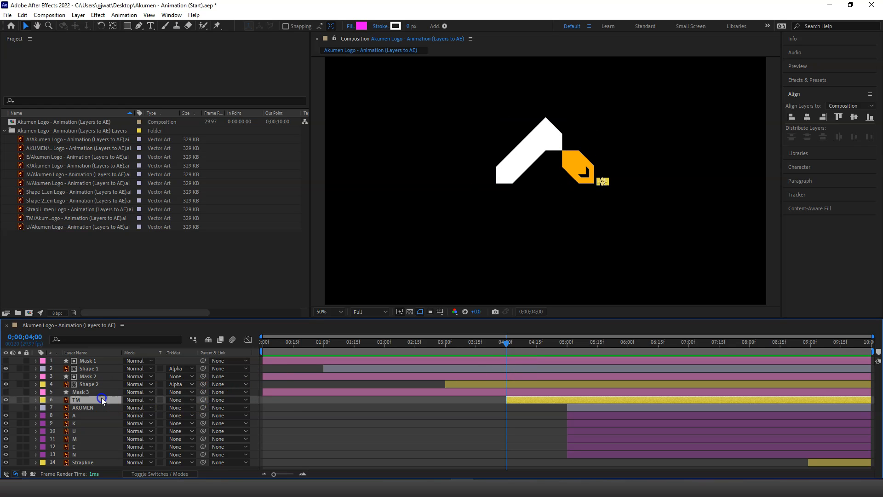
left_click(192, 401)
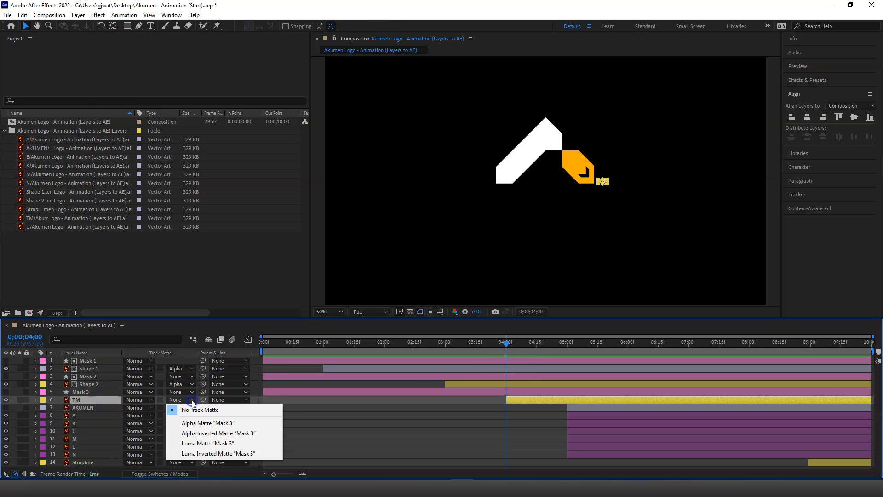
left_click(208, 424)
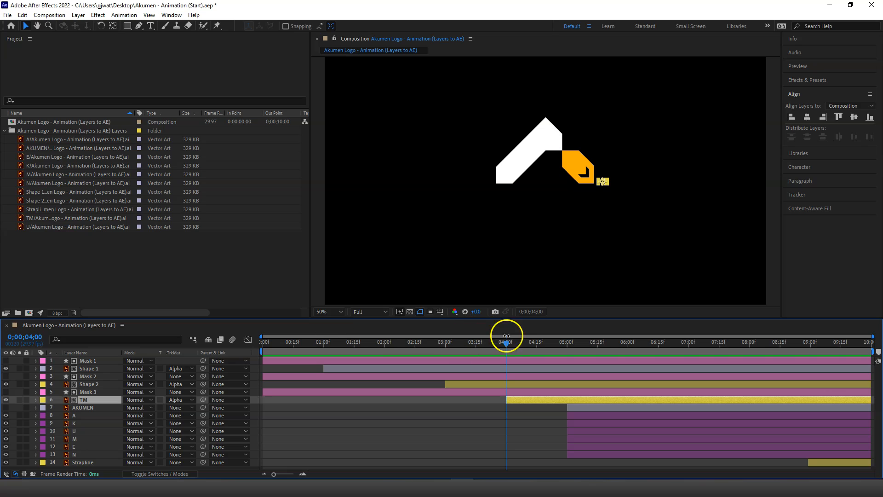
Step: Preview the masked logo reveal from the start of the composition, and move the current time to 0;00;05;00
left_click_drag(493, 343, 249, 359)
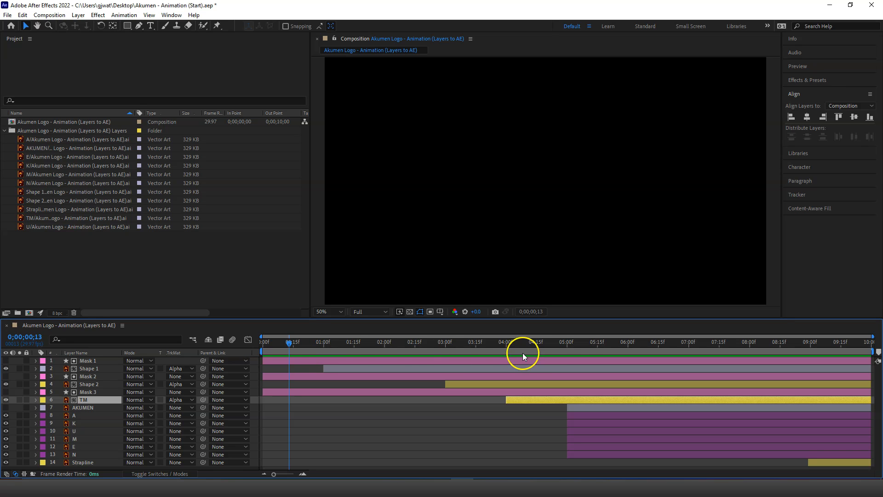
left_click(563, 346)
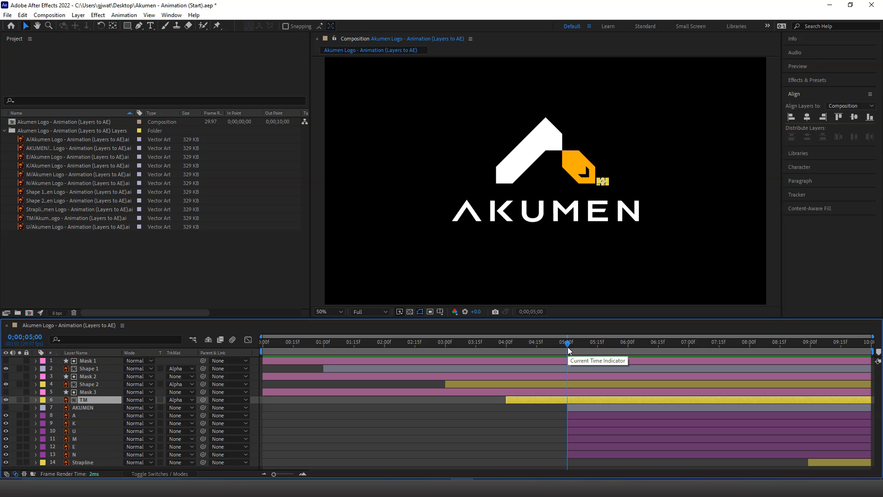
left_click_drag(568, 347, 568, 367)
mouse_move(569, 350)
left_mouse_down()
mouse_move(487, 346)
mouse_move(592, 355)
mouse_move(558, 356)
mouse_move(568, 341)
left_mouse_up()
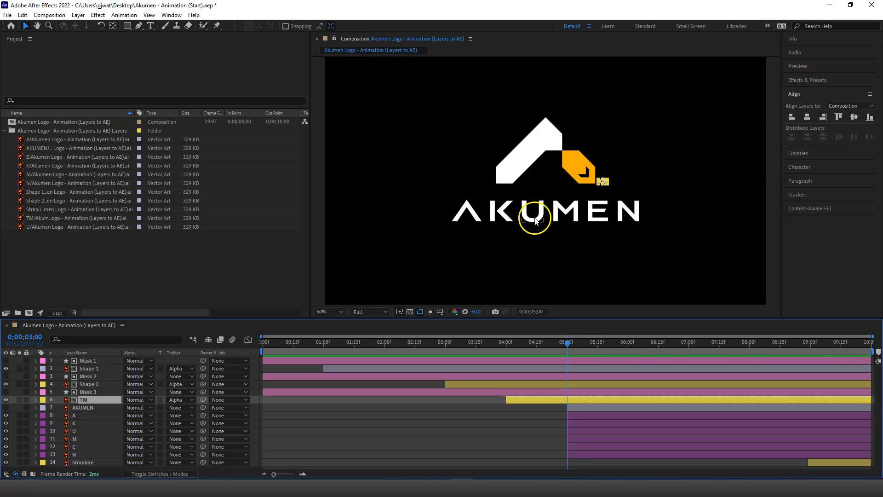